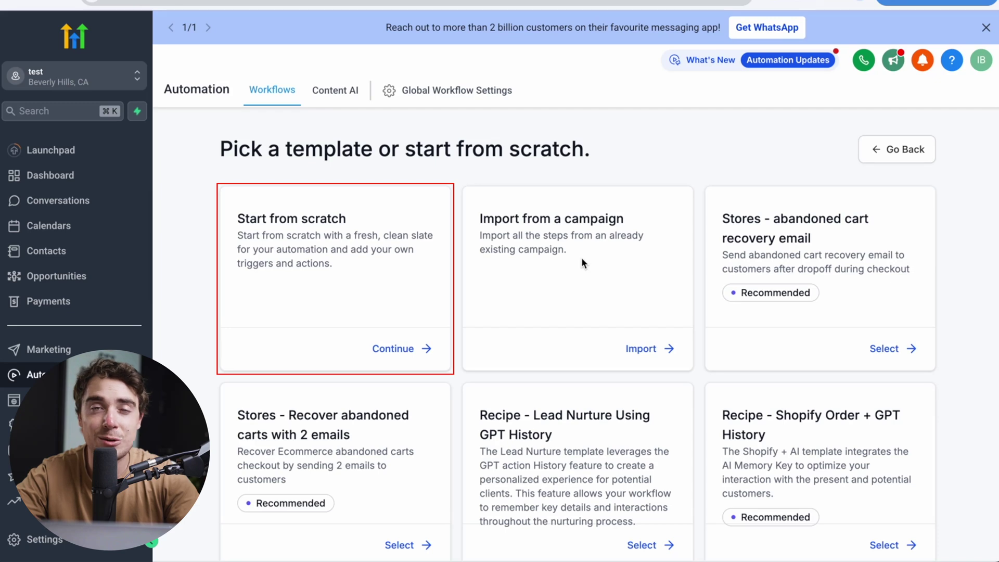
Start a blank workflow from the 'Start from scratch' card instead of a template.
{"action": "left_click", "coordinate": [399, 349]}
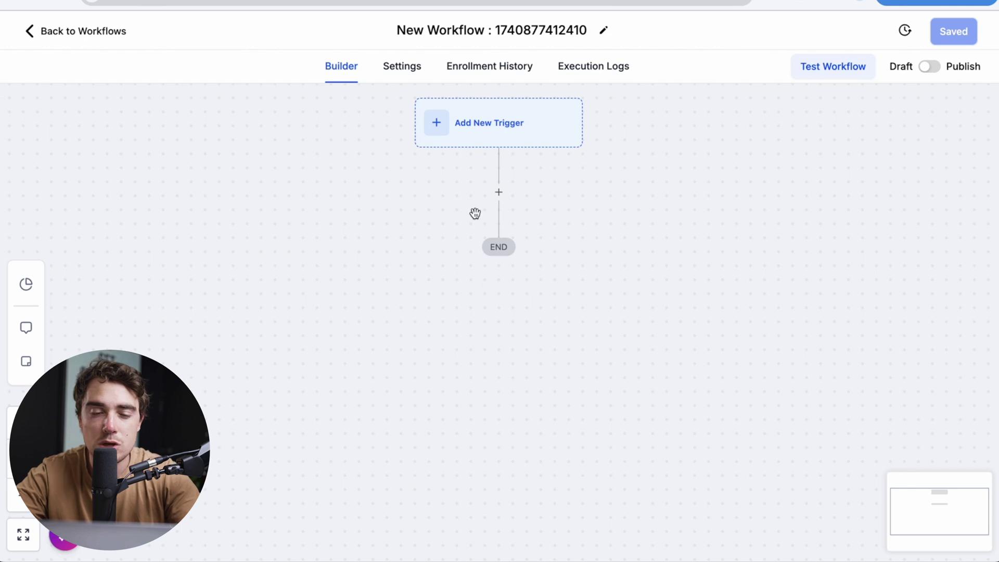
Open the Workflow Trigger panel from the empty workflow builder.
{"action": "left_click", "coordinate": [438, 125]}
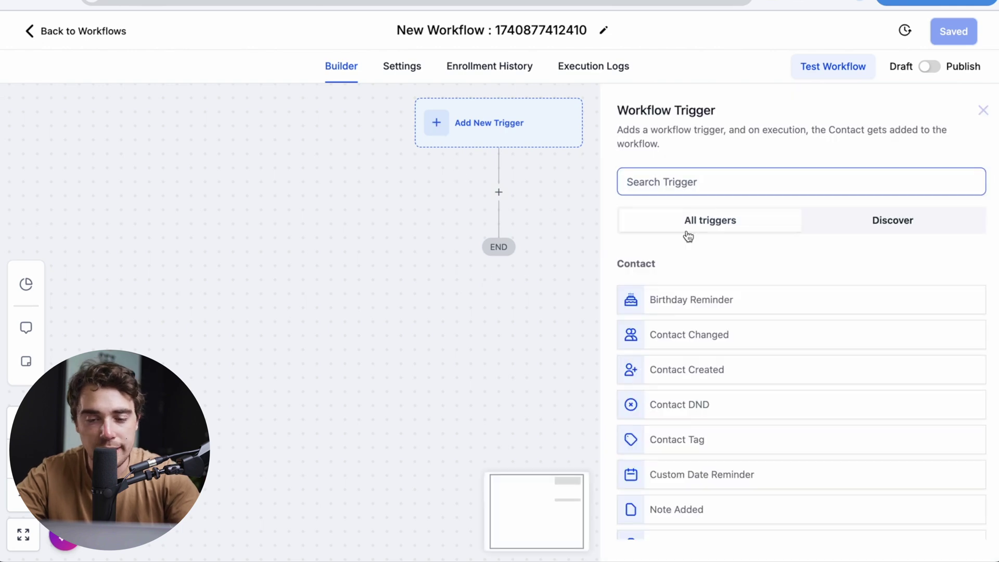
Save a Form Submitted trigger, with the trial filter removed so none remain.
{"action": "type", "text": "form"}
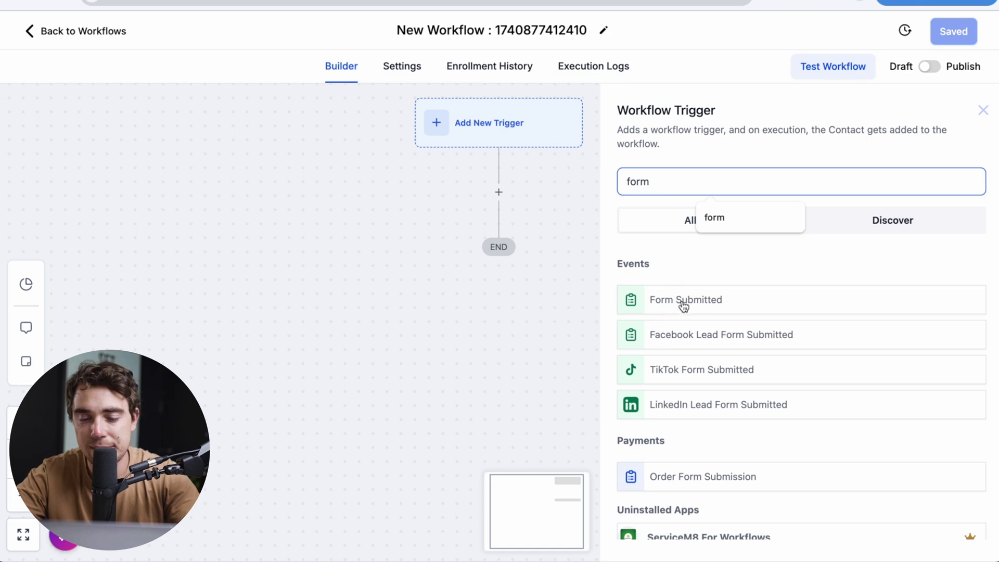
{"action": "key", "text": "BackSpace"}
{"action": "key", "text": "BackSpace"}
{"action": "key", "text": "BackSpace"}
{"action": "key", "text": "BackSpace"}
{"action": "type", "text": "app"}
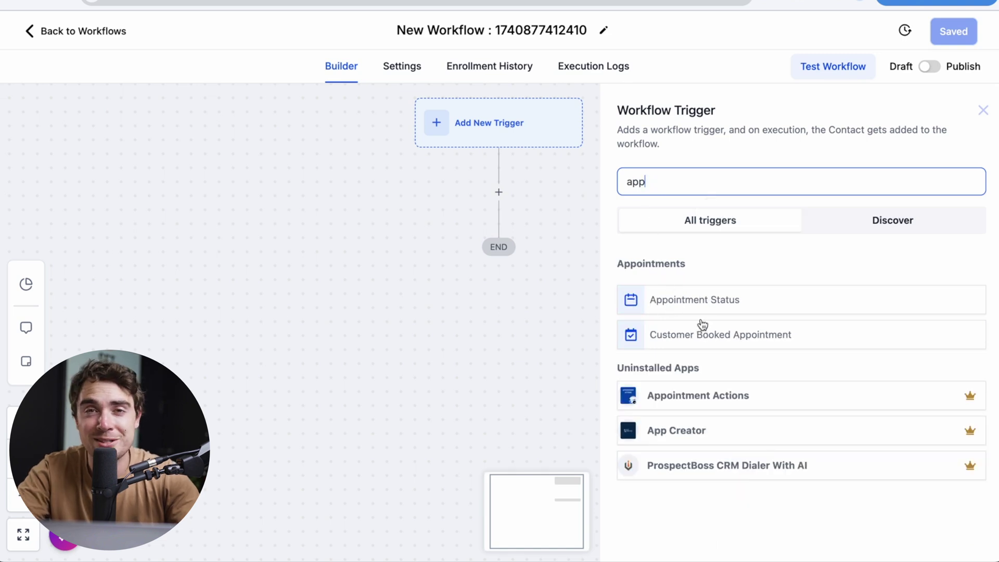
{"action": "double_click", "coordinate": [653, 173]}
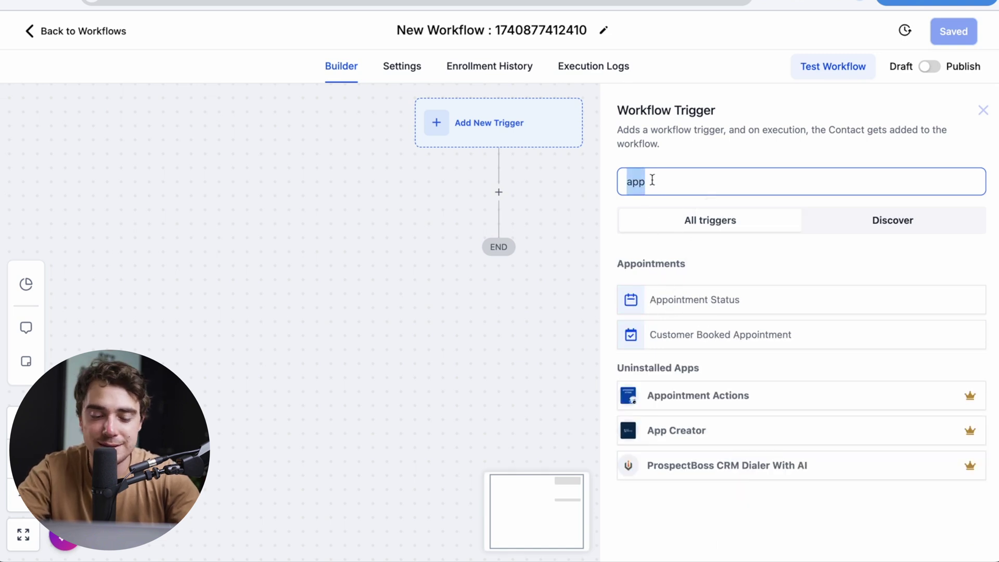
{"action": "type", "text": "form"}
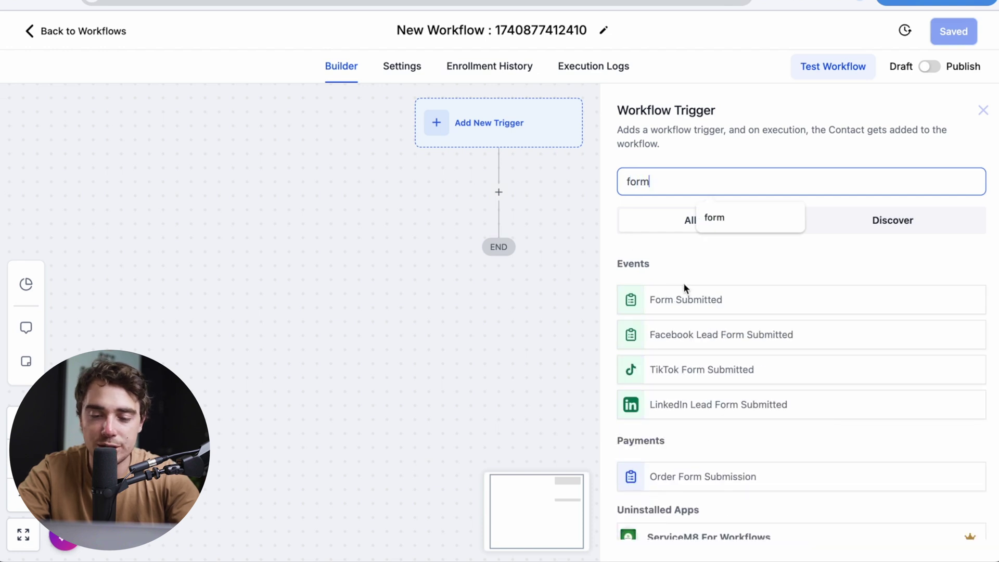
{"action": "left_click", "coordinate": [678, 301]}
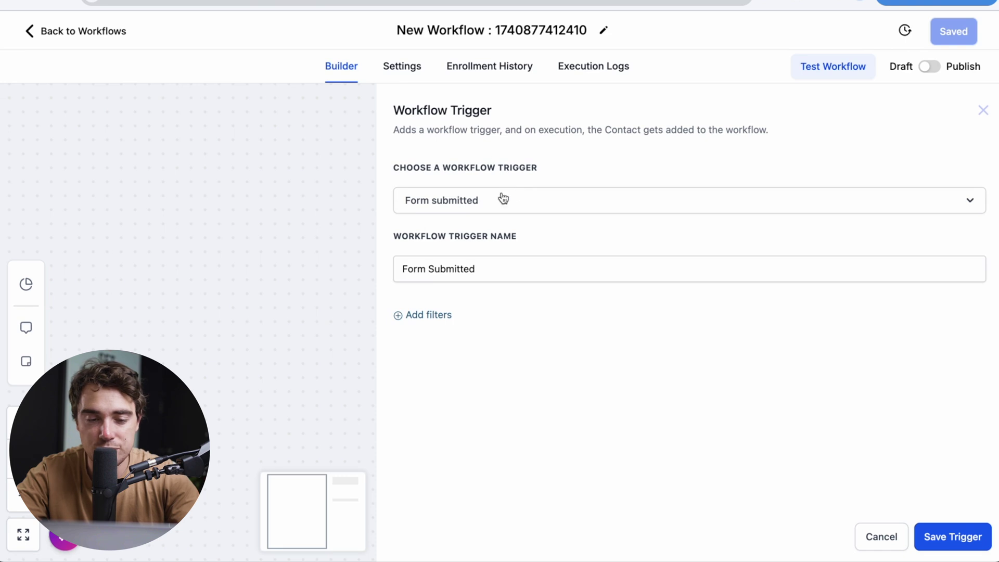
{"action": "left_click", "coordinate": [429, 316]}
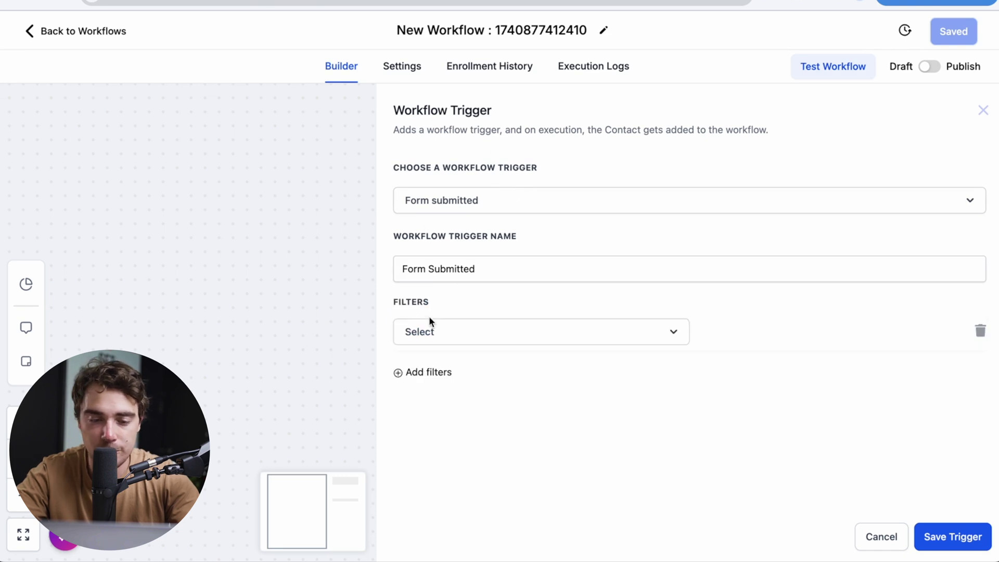
{"action": "left_click", "coordinate": [473, 331]}
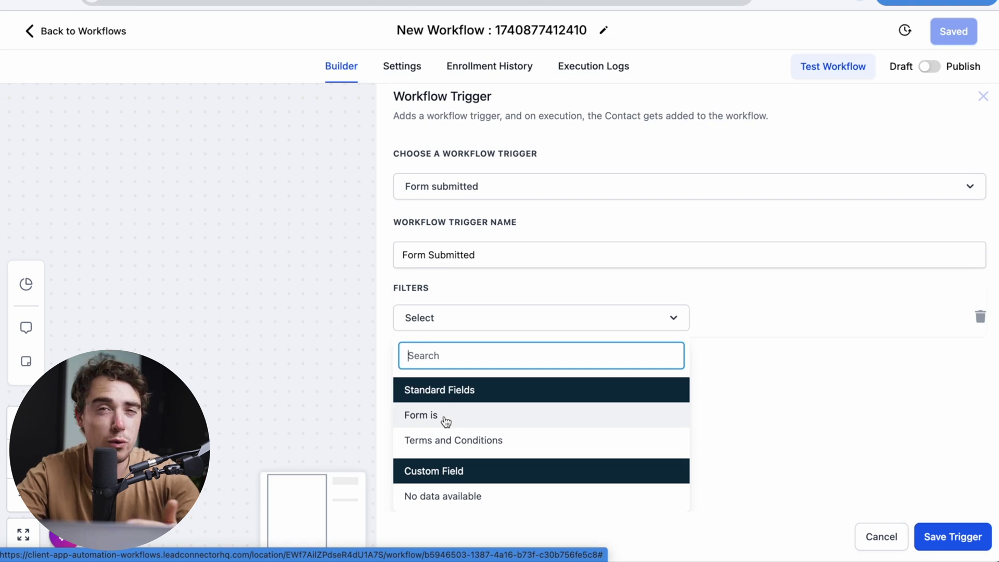
{"action": "left_click", "coordinate": [816, 325]}
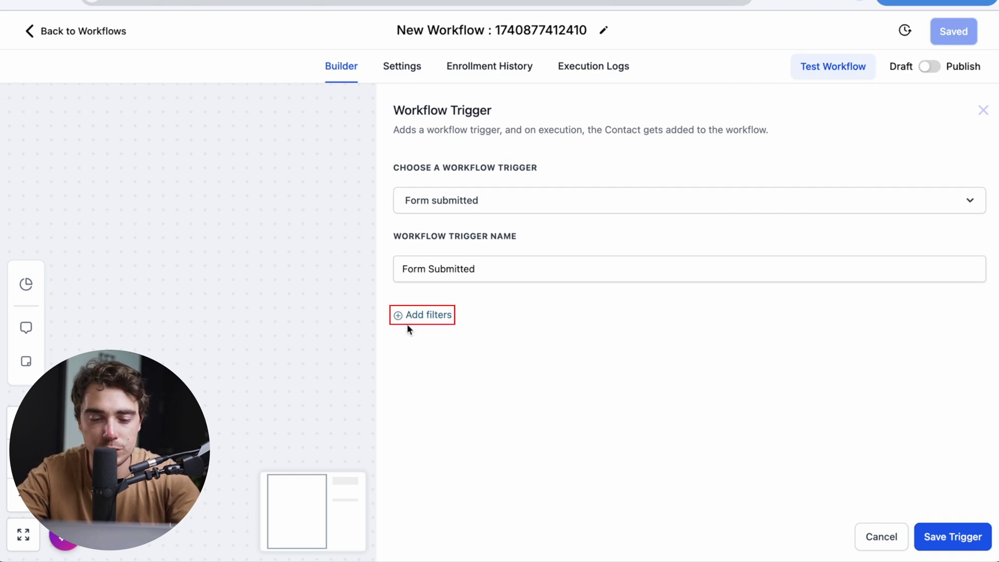
{"action": "left_click", "coordinate": [951, 537]}
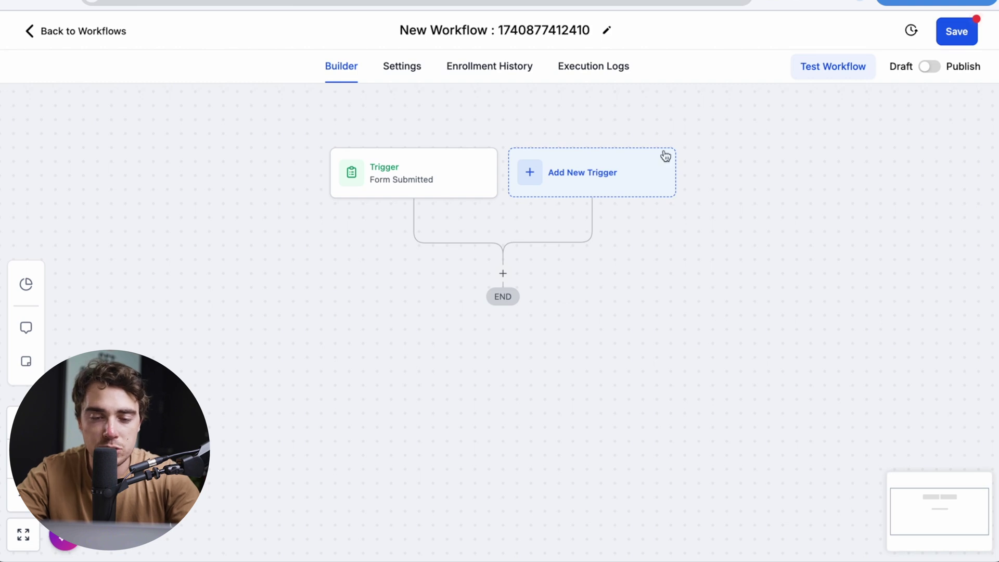
Add Customer Booked Appointment as a second trigger and open the action picker below.
{"action": "left_click", "coordinate": [568, 177]}
{"action": "left_click", "coordinate": [670, 373]}
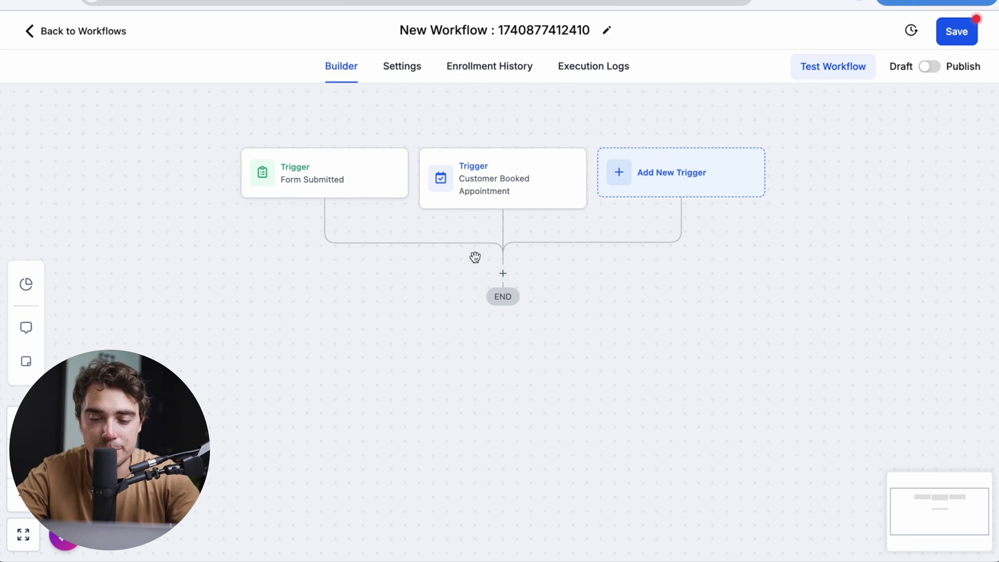
{"action": "left_click", "coordinate": [503, 275]}
Save a Send SMS step: 'Hi' + contact Full Name + 'hope all is well we will be giving you a call shortly'.
{"action": "type", "text": "sms"}
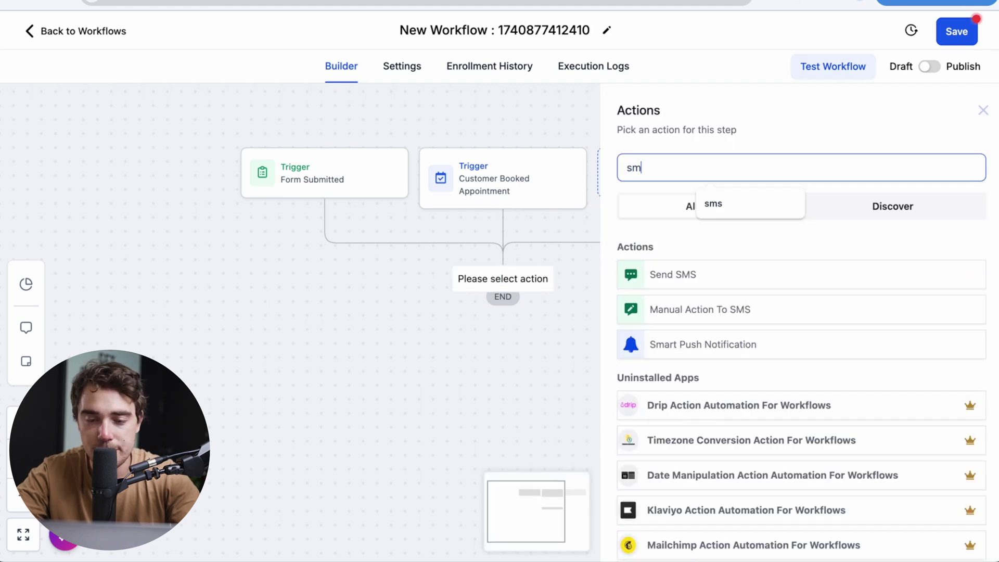
{"action": "left_click", "coordinate": [671, 275]}
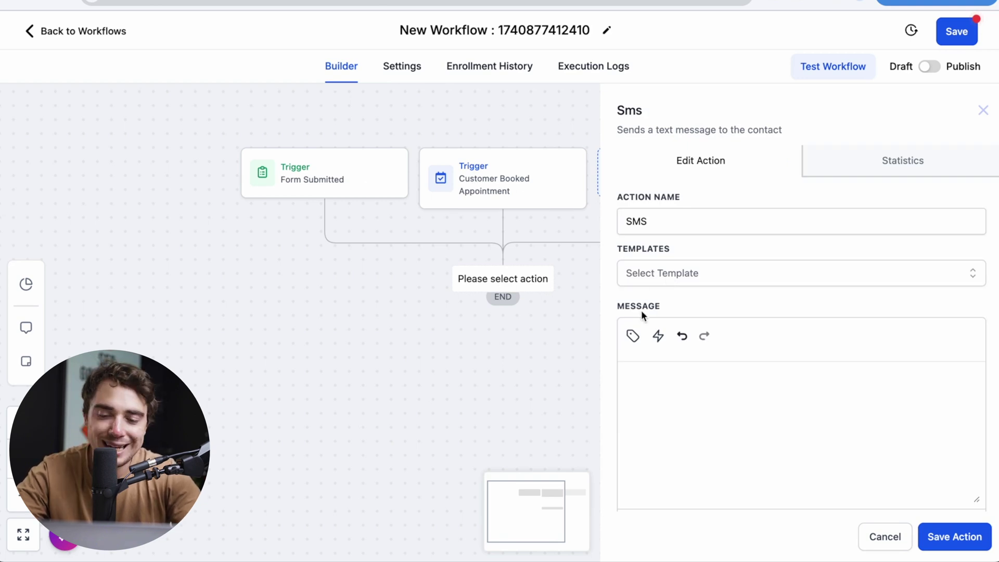
{"action": "left_click", "coordinate": [655, 380]}
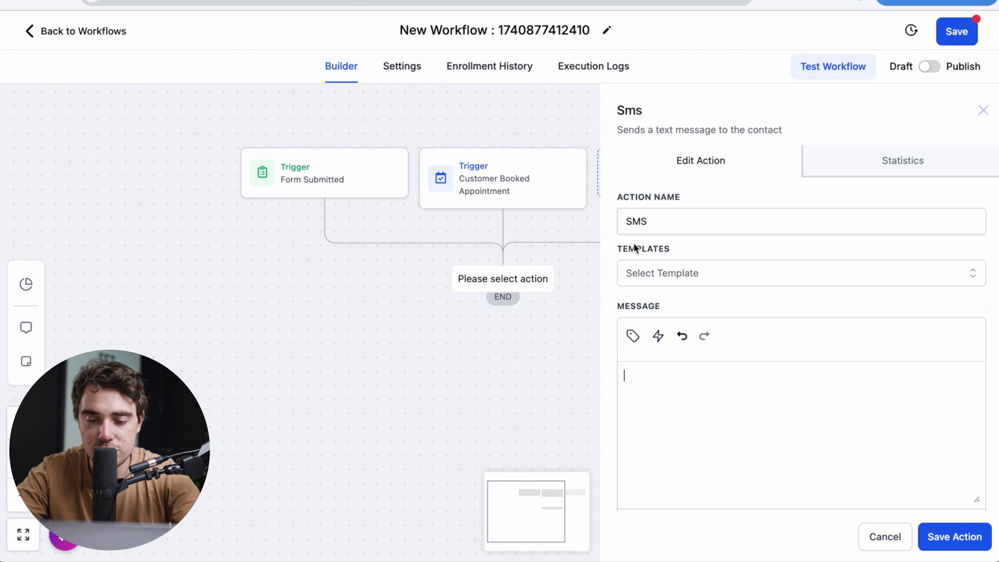
{"action": "type", "text": "Hi"}
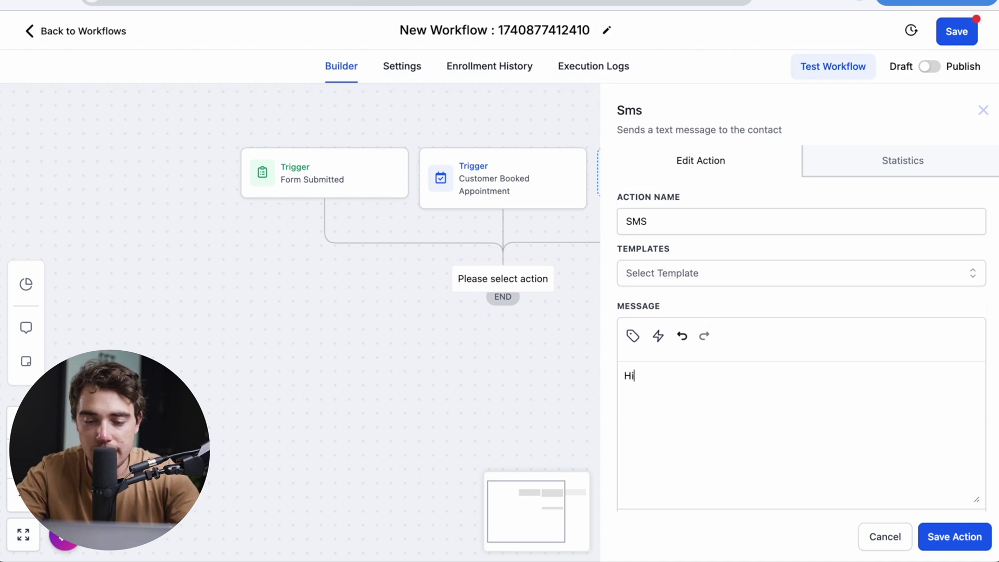
{"action": "left_click", "coordinate": [631, 348]}
{"action": "left_click", "coordinate": [538, 39]}
{"action": "left_click", "coordinate": [539, 36]}
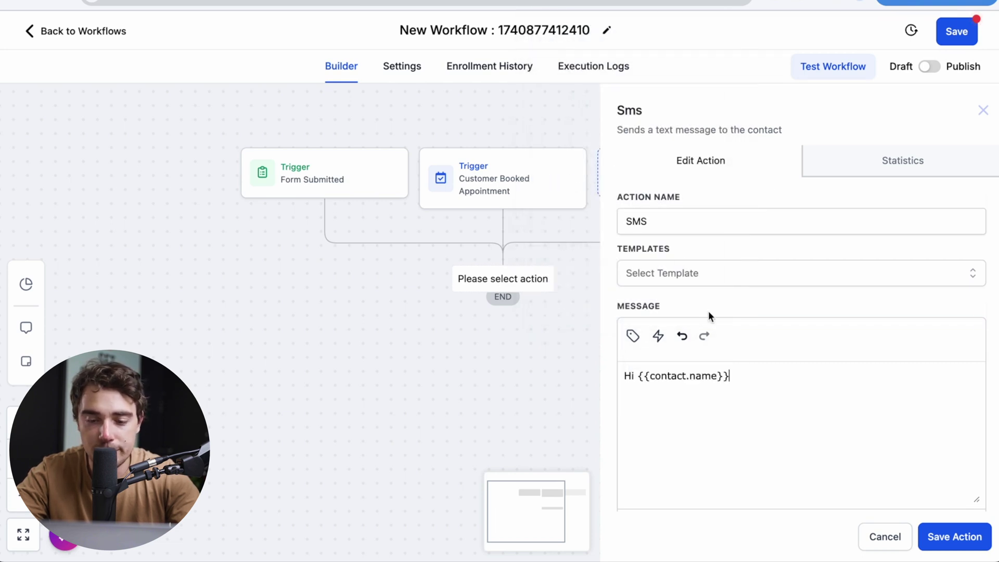
{"action": "type", "text": "hope all is well "}
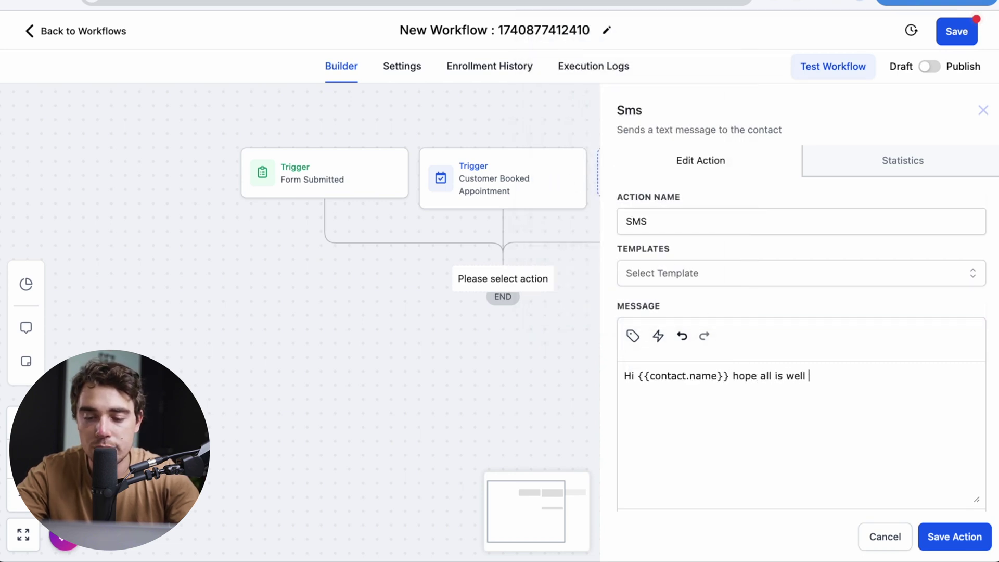
{"action": "type", "text": "we will be giving "}
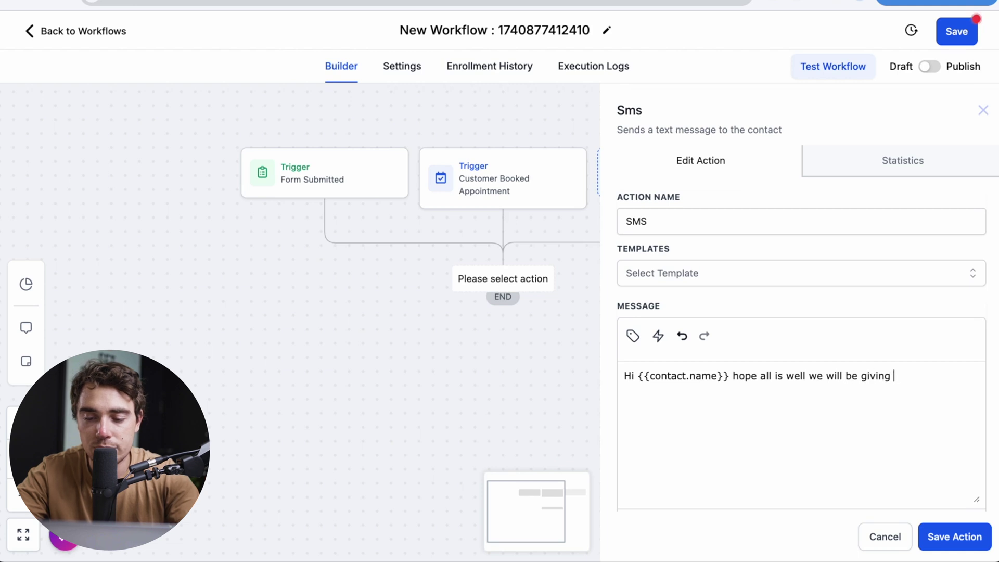
{"action": "type", "text": "you a call shortly"}
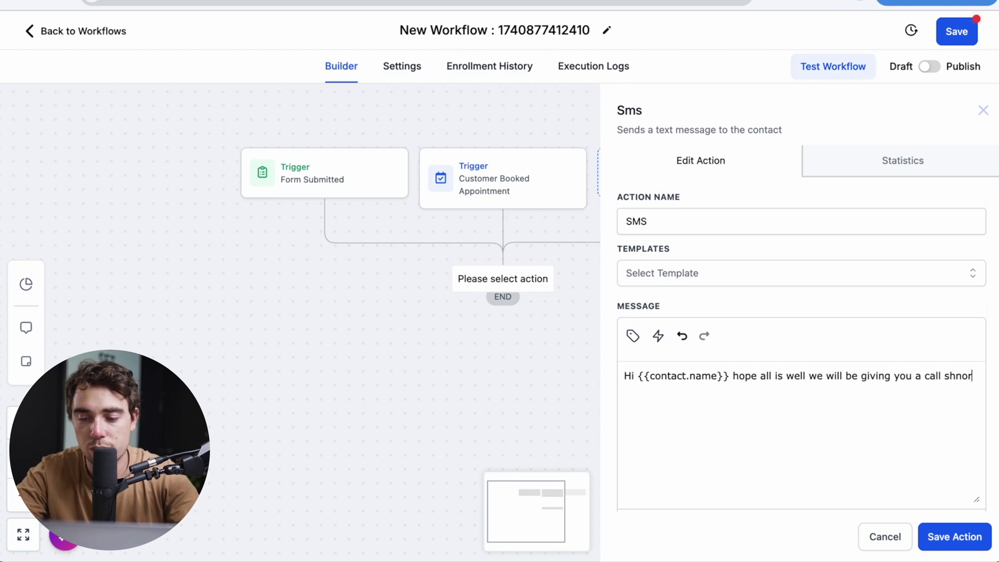
{"action": "left_click", "coordinate": [954, 537]}
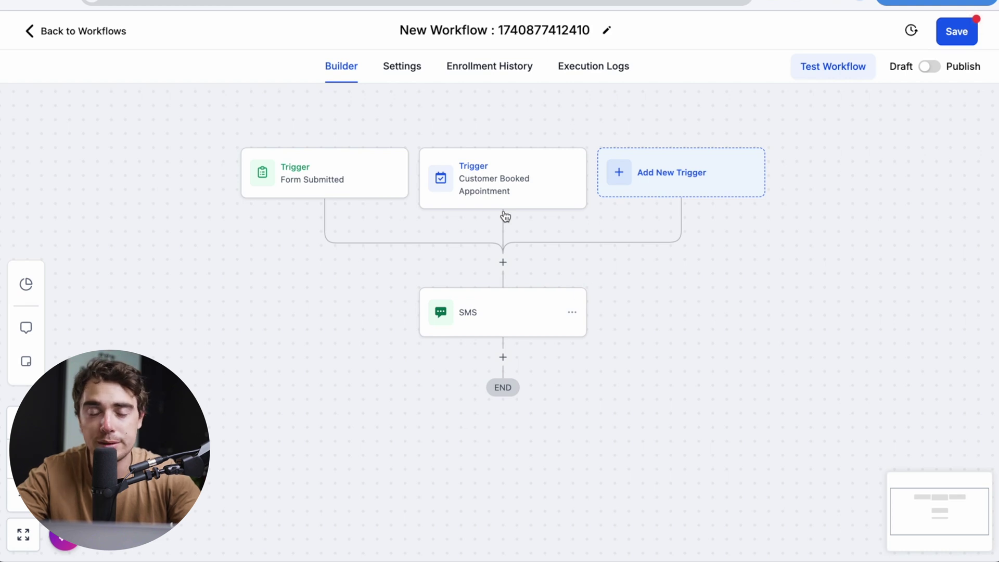
Add a Wait step after the SMS with a 60-minute time delay.
{"action": "left_click", "coordinate": [502, 262]}
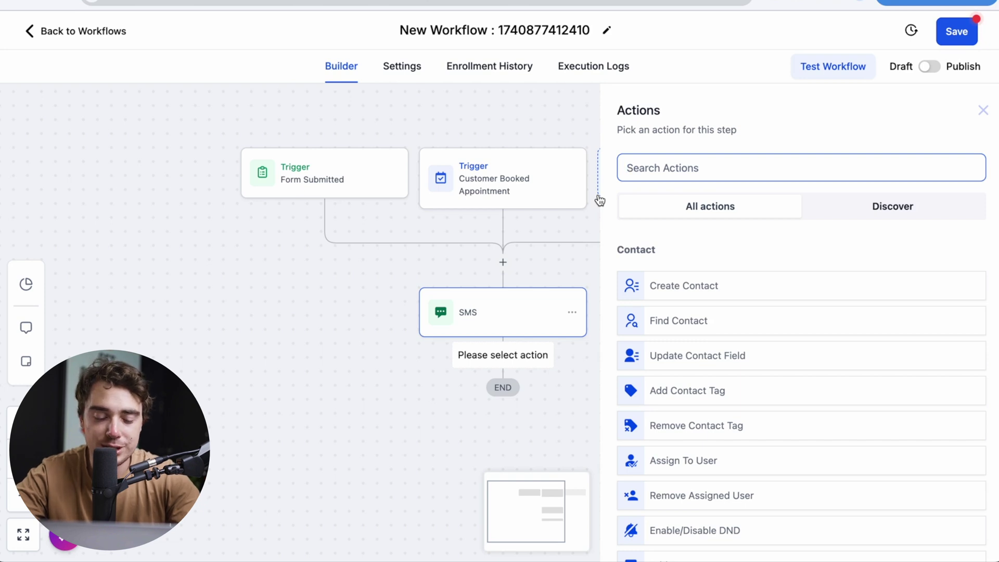
{"action": "type", "text": "delay"}
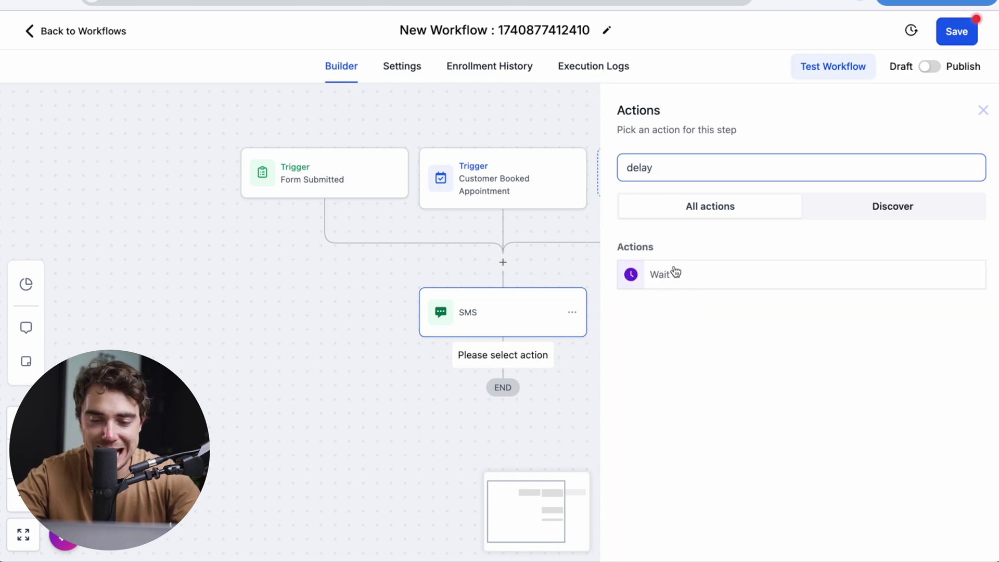
{"action": "left_click", "coordinate": [675, 275]}
{"action": "left_click", "coordinate": [434, 322]}
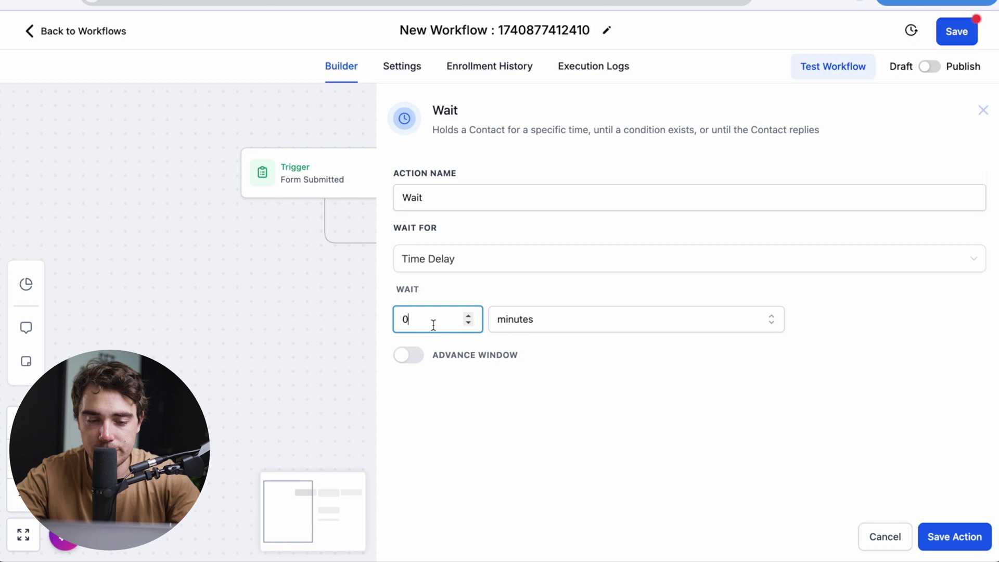
{"action": "key", "text": "BackSpace"}
{"action": "type", "text": "60"}
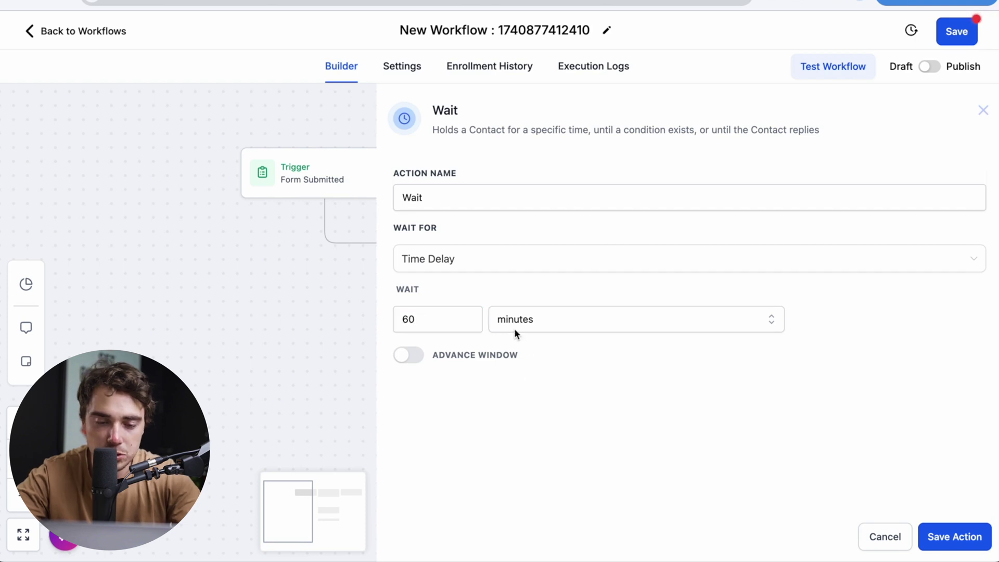
{"action": "left_click", "coordinate": [514, 330]}
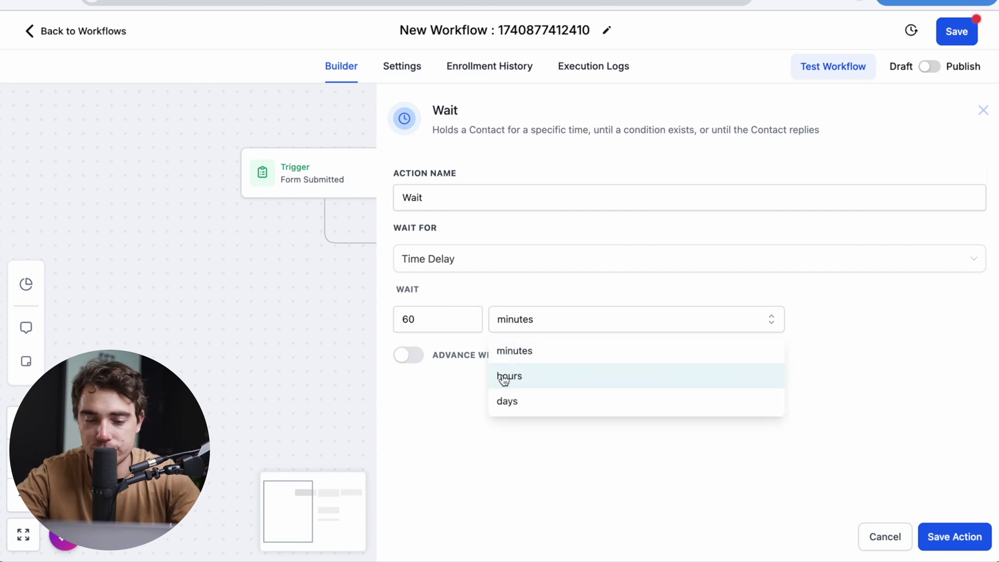
{"action": "left_click", "coordinate": [456, 392]}
{"action": "left_click", "coordinate": [955, 536]}
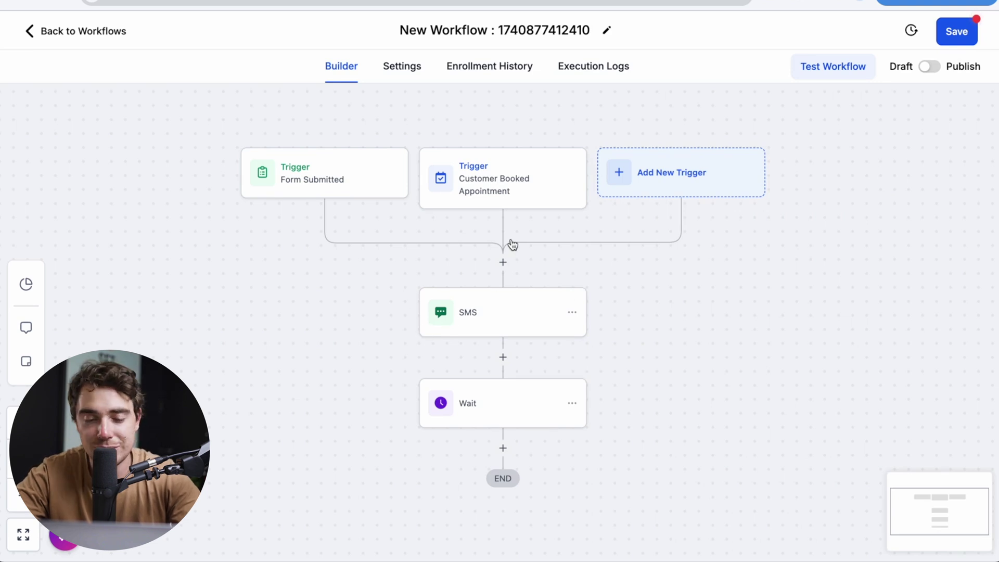
{"action": "mouse_move", "coordinate": [564, 298]}
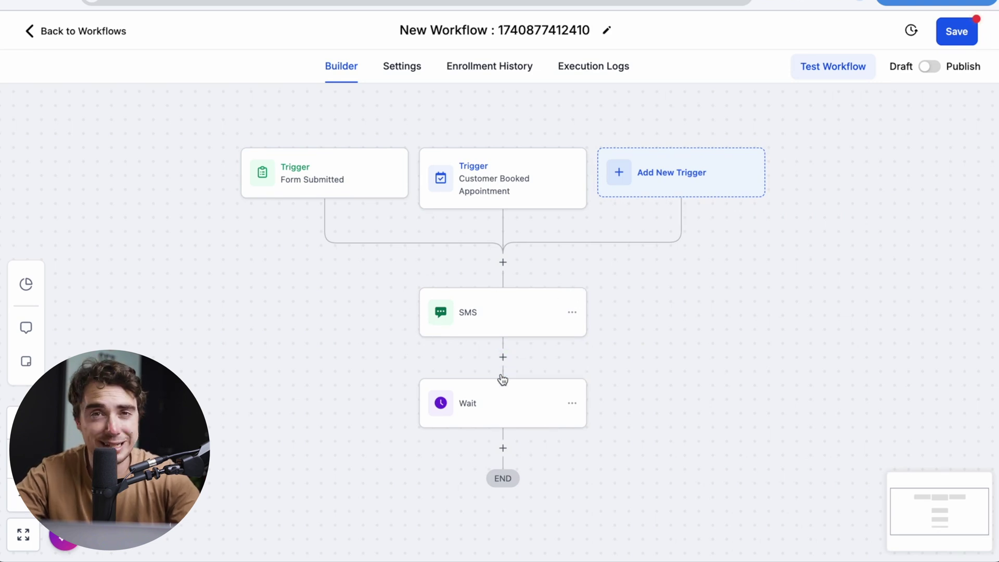
Add a Send Email step with subject '{{contact.name}} welcome!' and body 'hi there'.
{"action": "left_click", "coordinate": [503, 448]}
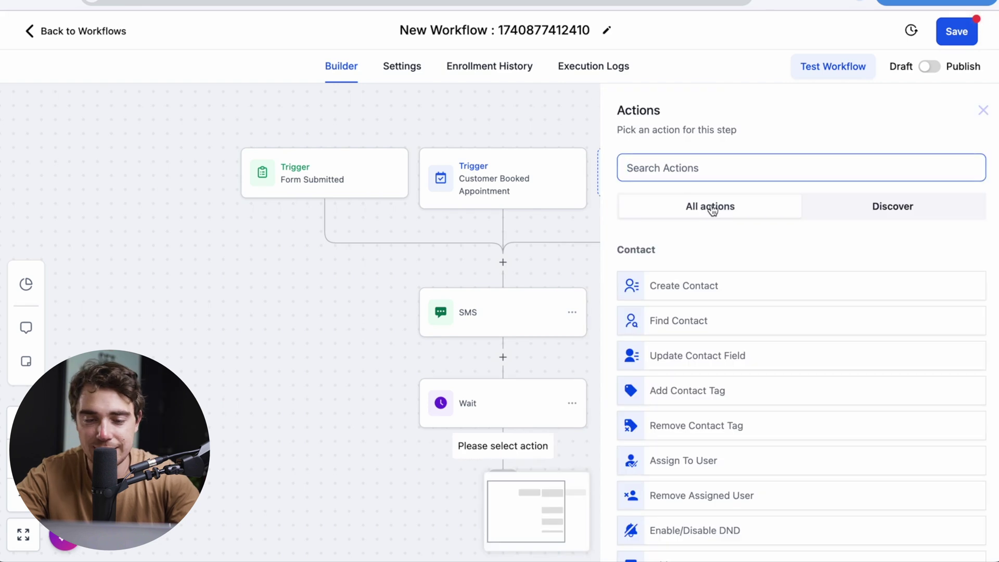
{"action": "type", "text": "ema"}
{"action": "left_click", "coordinate": [689, 281]}
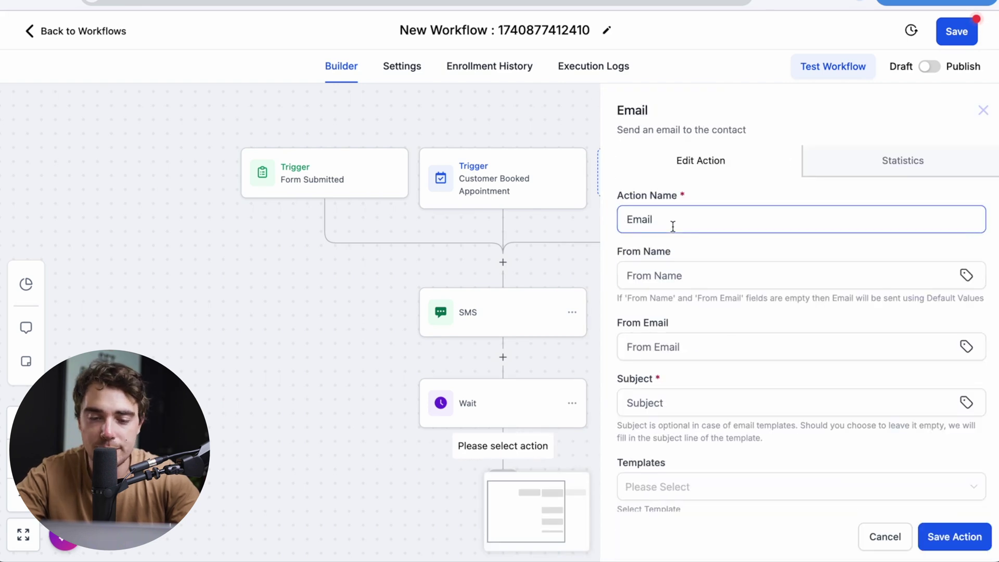
{"action": "left_click", "coordinate": [700, 400]}
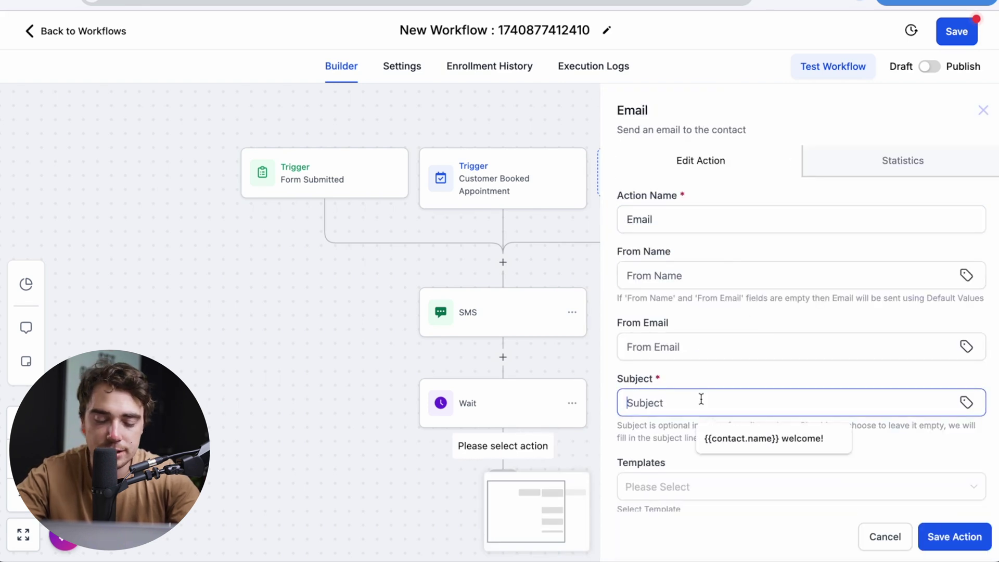
{"action": "left_click", "coordinate": [717, 436]}
{"action": "scroll", "coordinate": [717, 435], "scroll_direction": "down", "scroll_amount": 7}
{"action": "left_click", "coordinate": [670, 351]}
{"action": "type", "text": "hi there"}
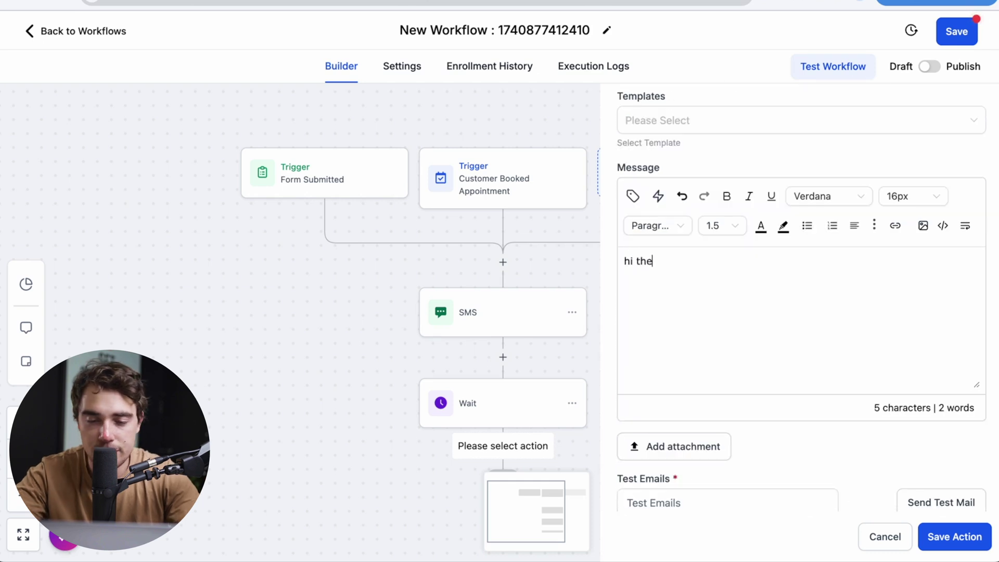
{"action": "left_click", "coordinate": [589, 377]}
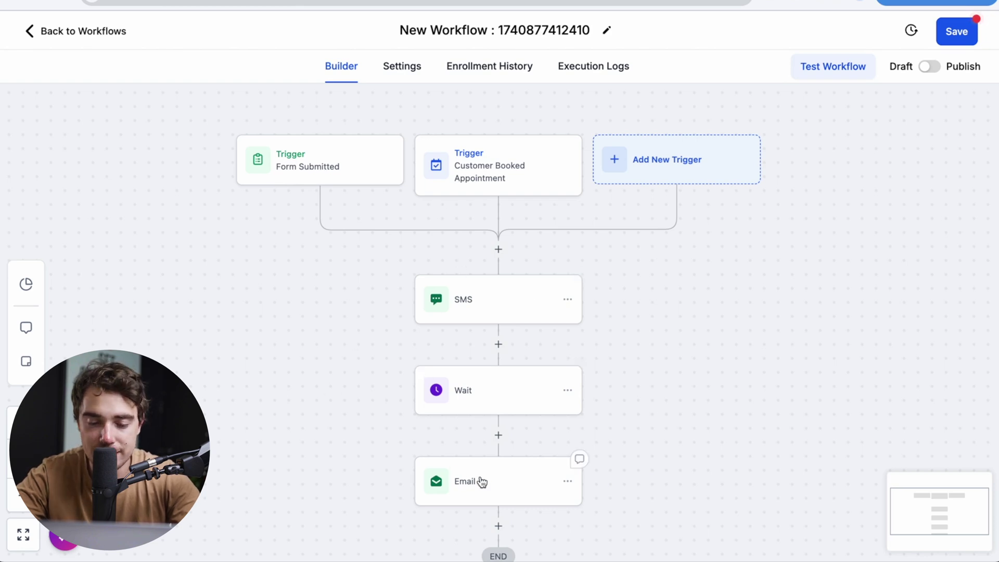
{"action": "left_click", "coordinate": [498, 435]}
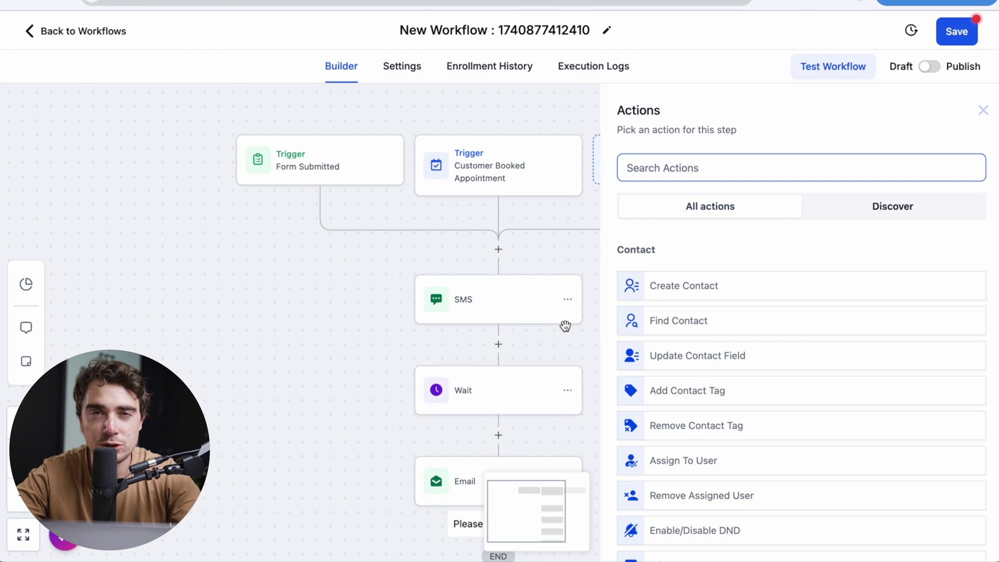
Add an If/Else condition on Contact Full Name 'Is not' a specific first name.
{"action": "type", "text": "if"}
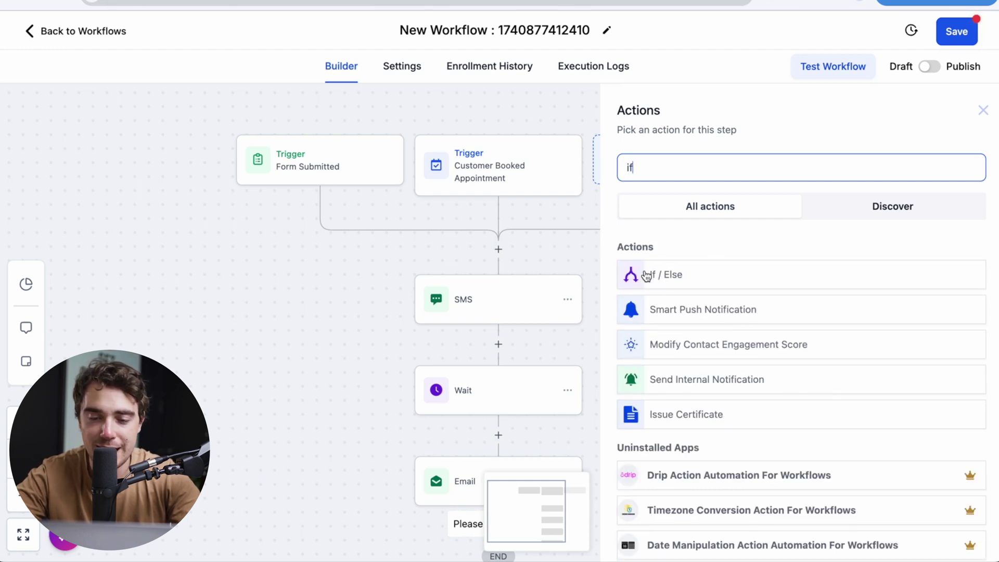
{"action": "left_click", "coordinate": [676, 275]}
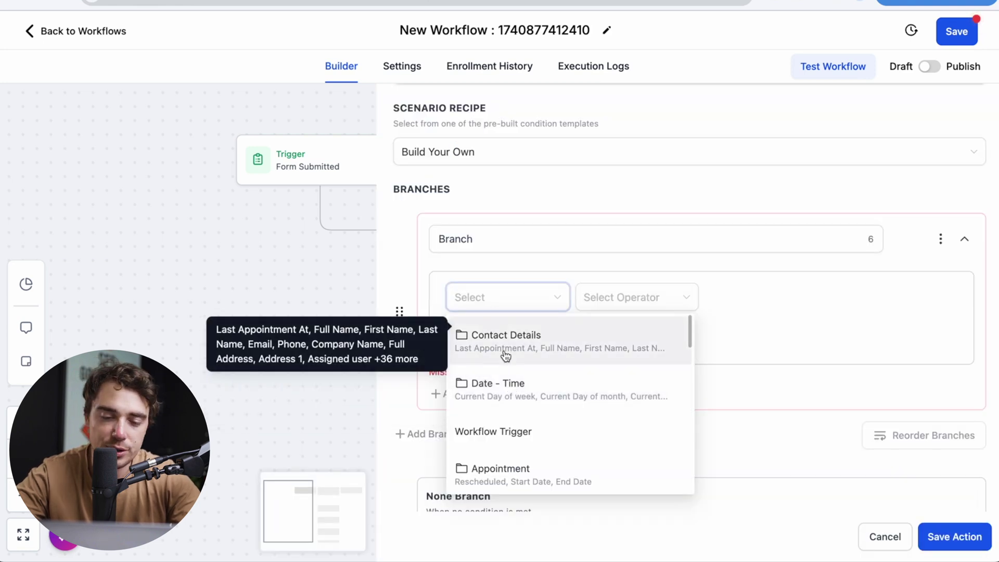
{"action": "left_click", "coordinate": [506, 351]}
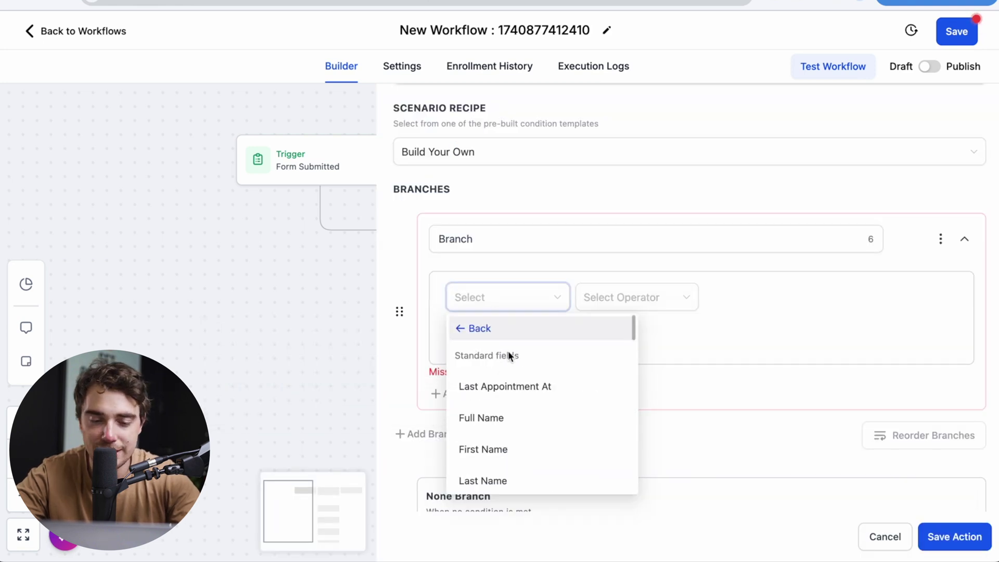
{"action": "left_click", "coordinate": [505, 419]}
{"action": "left_click", "coordinate": [615, 300]}
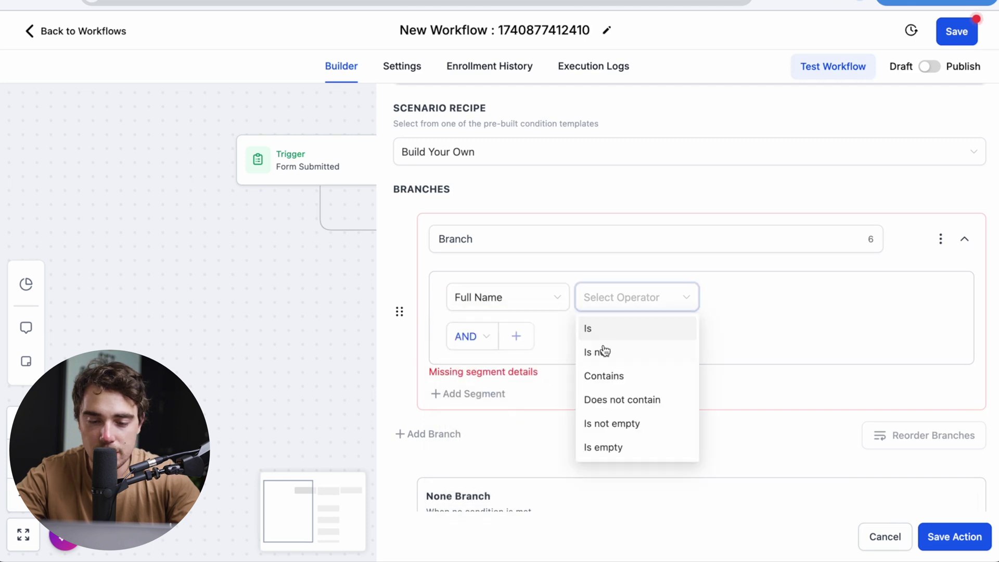
{"action": "left_click", "coordinate": [601, 352]}
{"action": "left_click", "coordinate": [758, 295]}
{"action": "type", "text": "Ivan"}
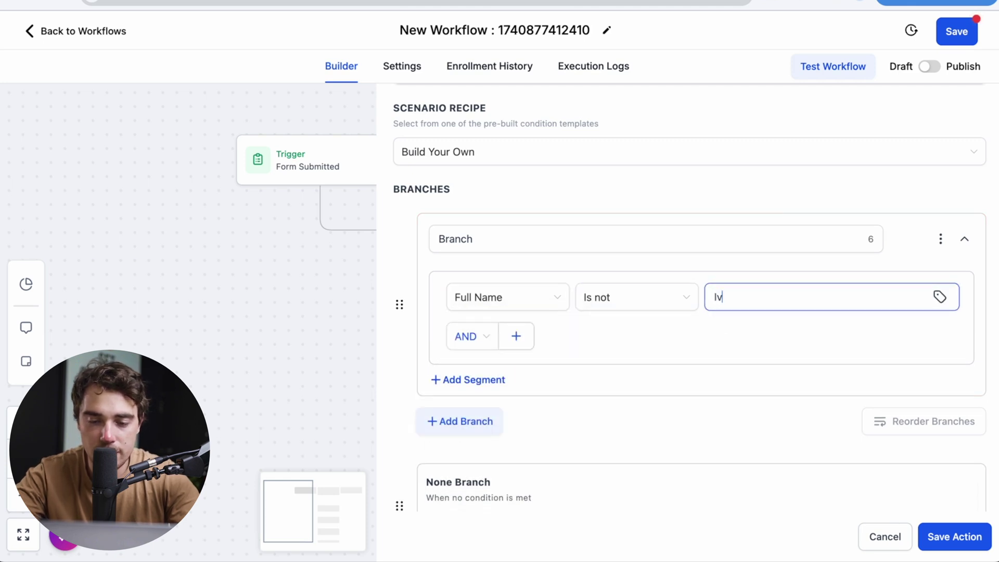
{"action": "left_click", "coordinate": [955, 536]}
{"action": "scroll", "coordinate": [542, 463], "scroll_direction": "down", "scroll_amount": 5}
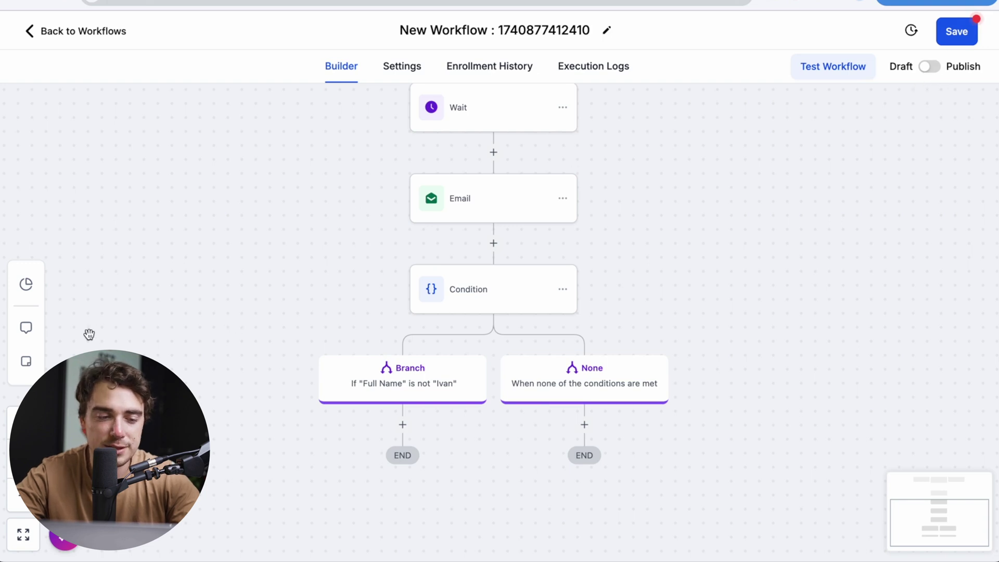
Turn on Stats View and scroll through each step's delivery, open and click rates.
{"action": "left_click", "coordinate": [26, 284]}
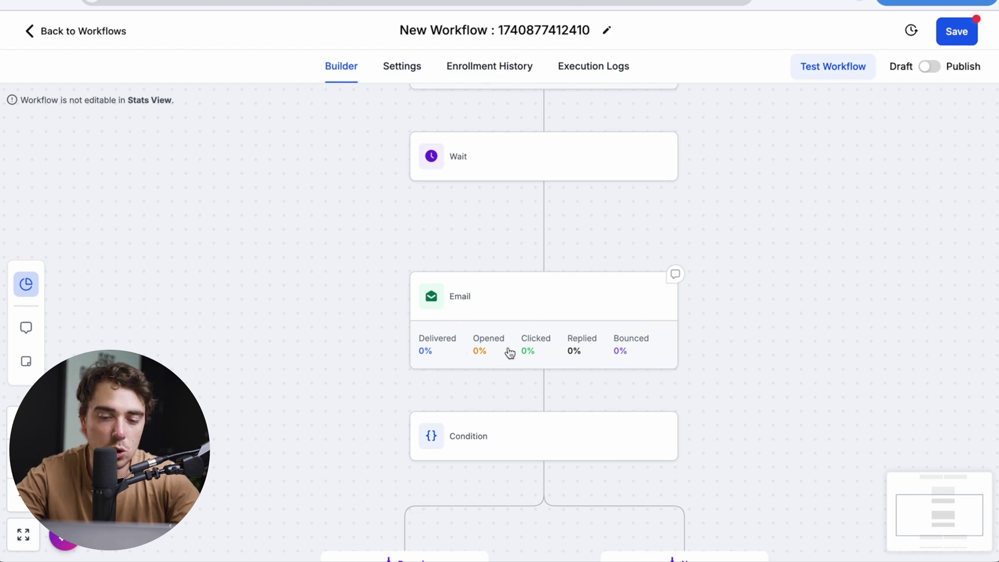
{"action": "scroll", "coordinate": [517, 373], "scroll_direction": "down", "scroll_amount": 3}
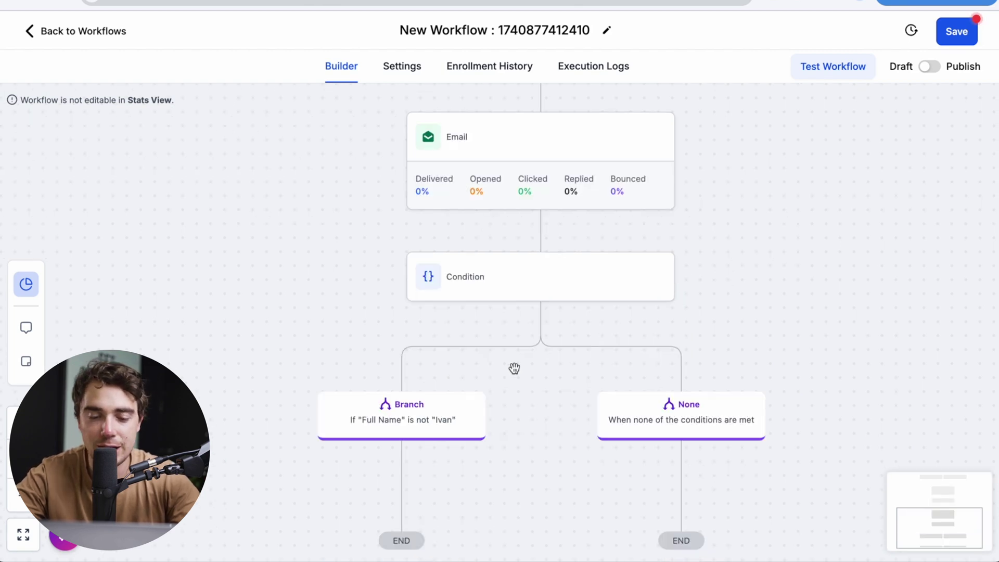
{"action": "scroll", "coordinate": [514, 368], "scroll_direction": "up", "scroll_amount": 6}
{"action": "scroll", "coordinate": [514, 369], "scroll_direction": "up", "scroll_amount": 5}
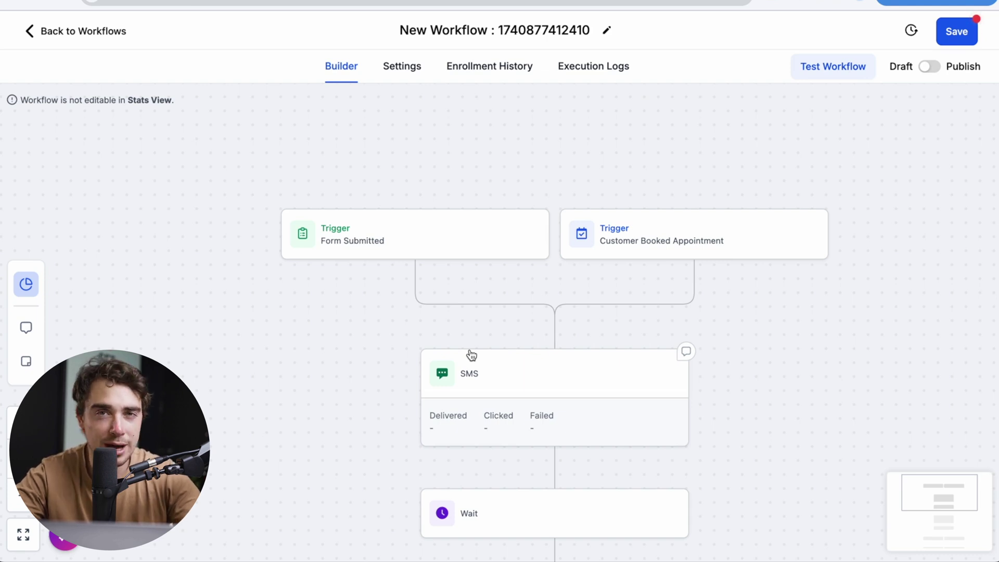
{"action": "scroll", "coordinate": [472, 356], "scroll_direction": "down", "scroll_amount": 3}
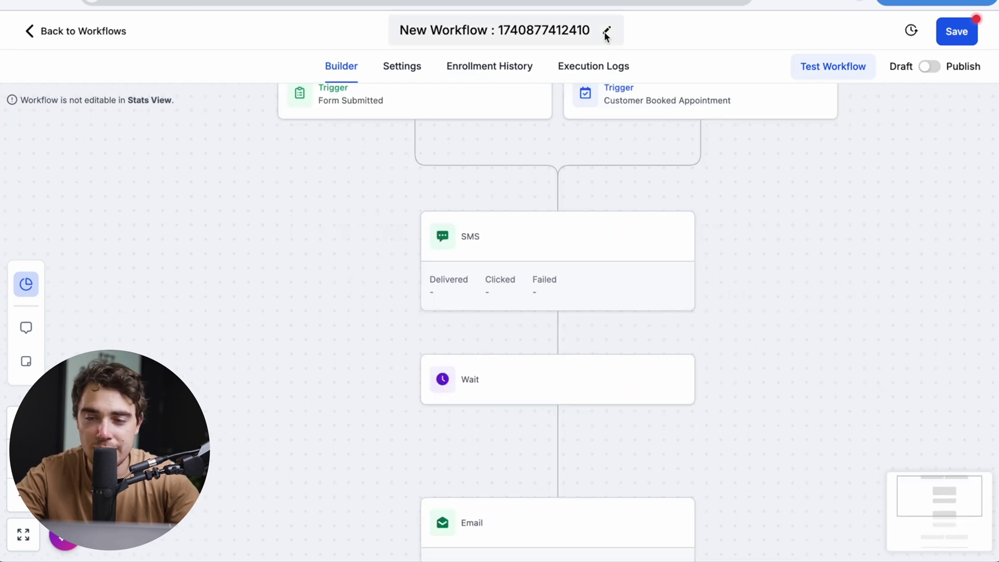
Rename the workflow to 'customer follow ups'.
{"action": "left_click", "coordinate": [606, 32]}
{"action": "key", "text": "ctrl+a"}
{"action": "type", "text": "c"}
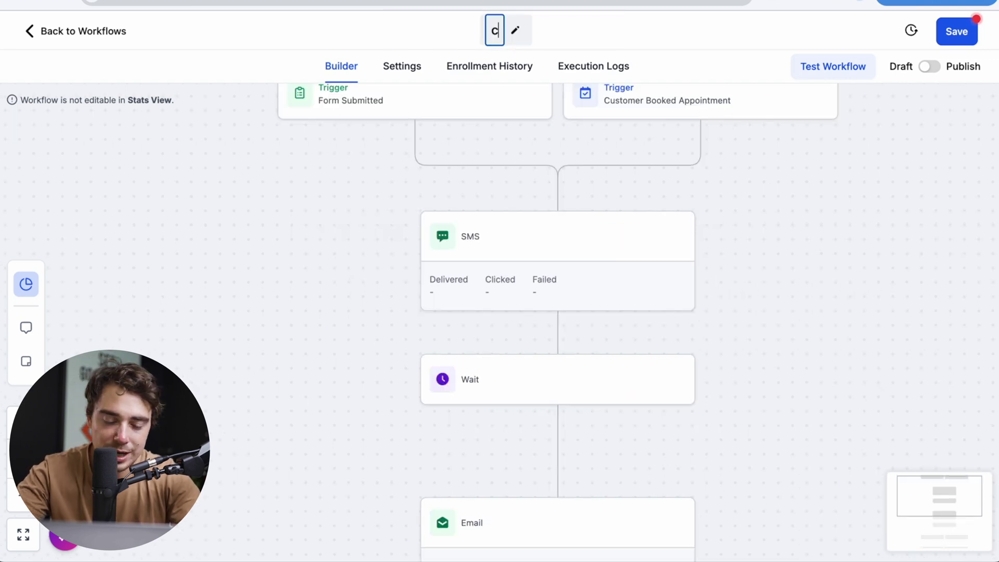
{"action": "type", "text": "ustomer follo"}
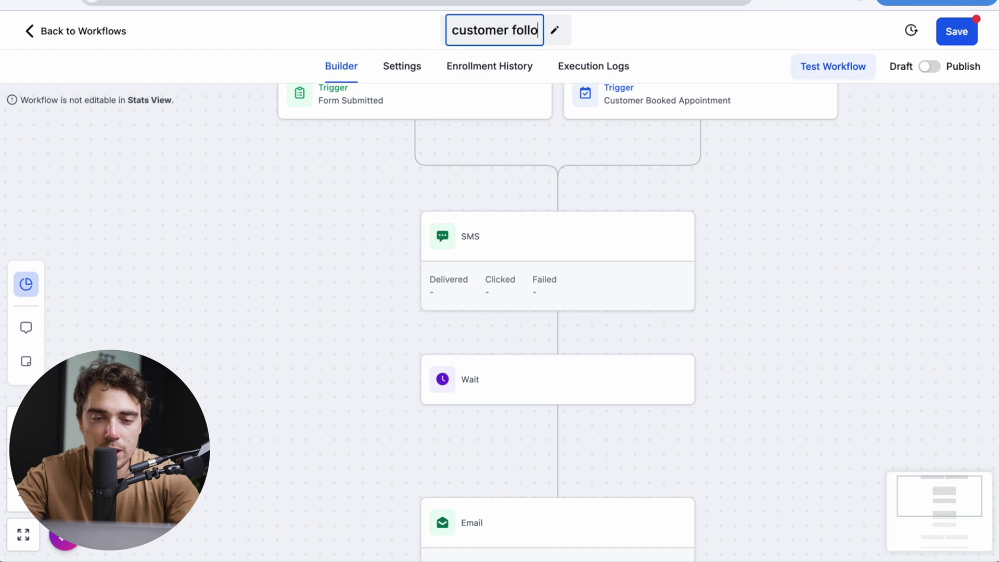
{"action": "type", "text": "w ups"}
{"action": "key", "text": "Return"}
Publish and save the workflow, then return to the workflows list.
{"action": "left_click", "coordinate": [929, 66]}
{"action": "left_click", "coordinate": [957, 32]}
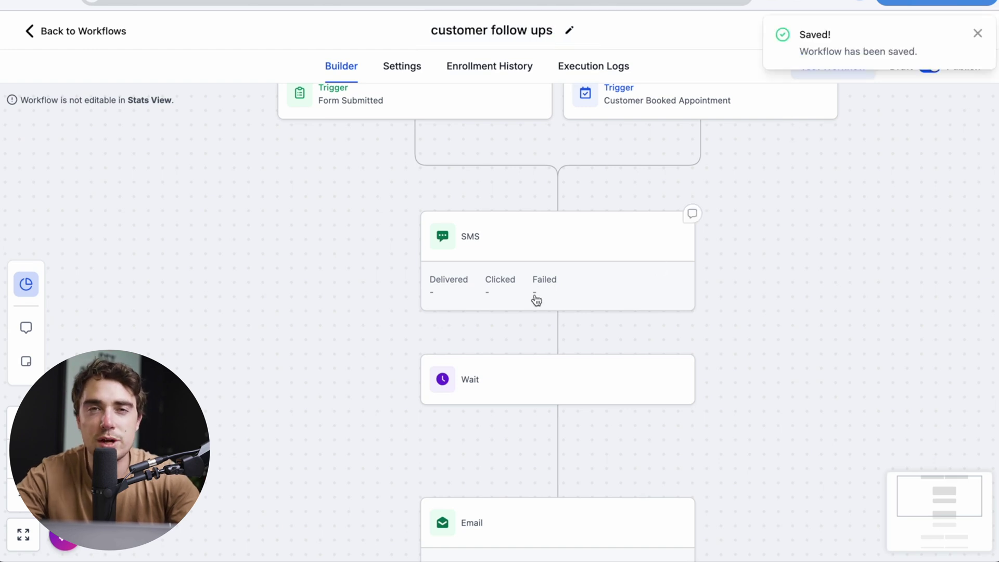
{"action": "left_click", "coordinate": [45, 31]}
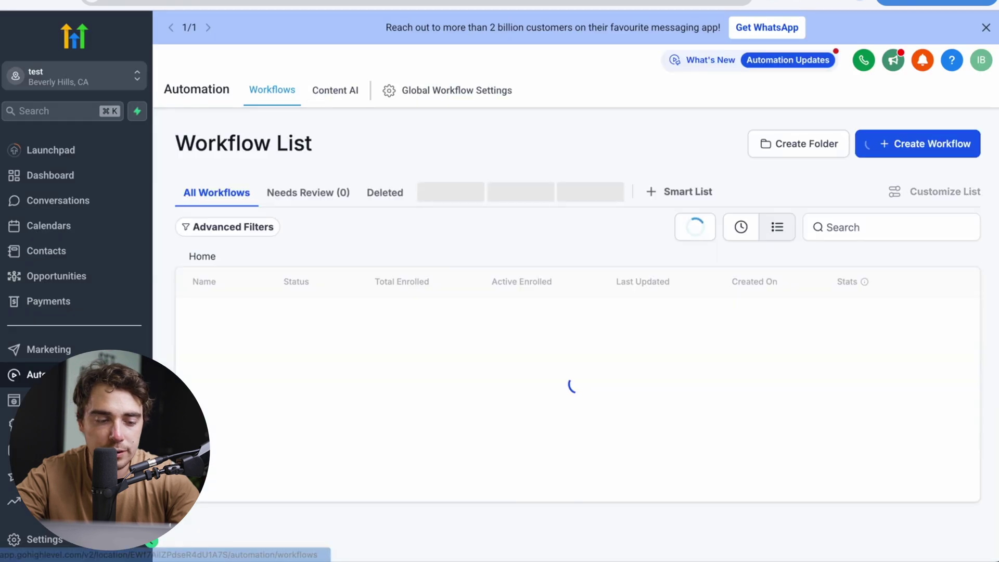
Look over the Google Ads report, then return to the workflow list showing 'customer follow ups' Published.
{"action": "left_click", "coordinate": [14, 501]}
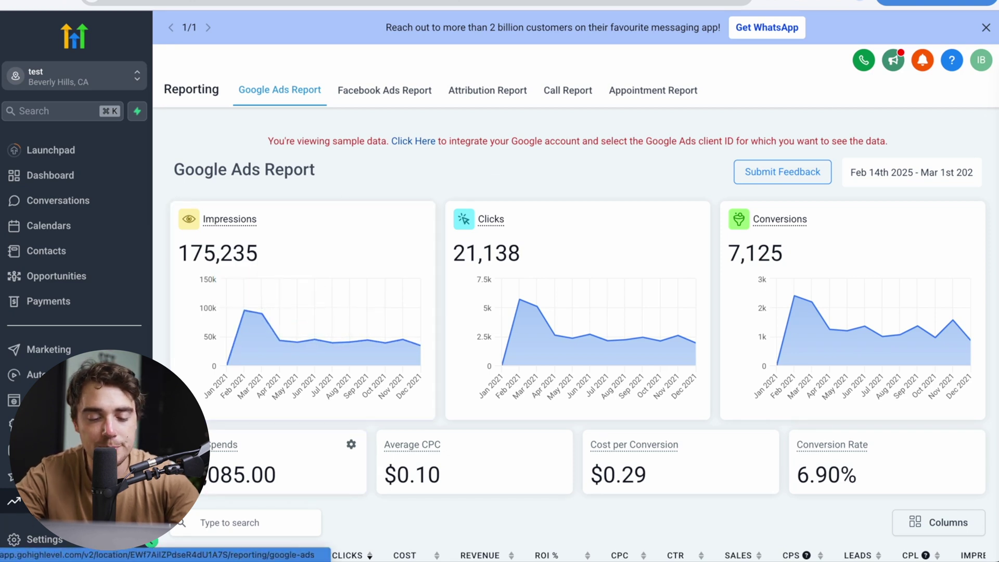
{"action": "scroll", "coordinate": [505, 254], "scroll_direction": "down", "scroll_amount": 5}
{"action": "scroll", "coordinate": [505, 254], "scroll_direction": "up", "scroll_amount": 5}
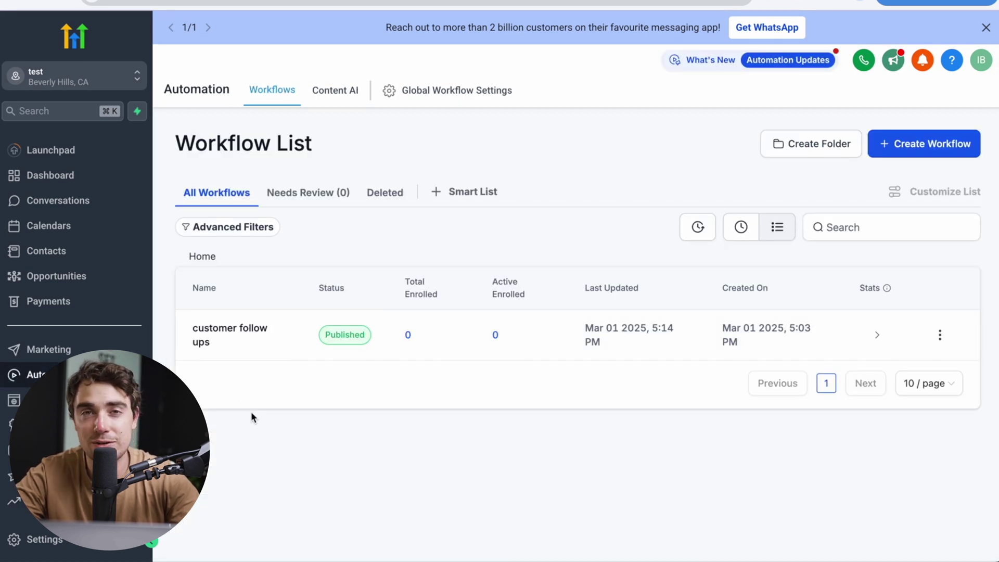
Reopen the published 'customer follow ups' workflow from the Workflow List in the builder.
{"action": "left_click", "coordinate": [231, 335]}
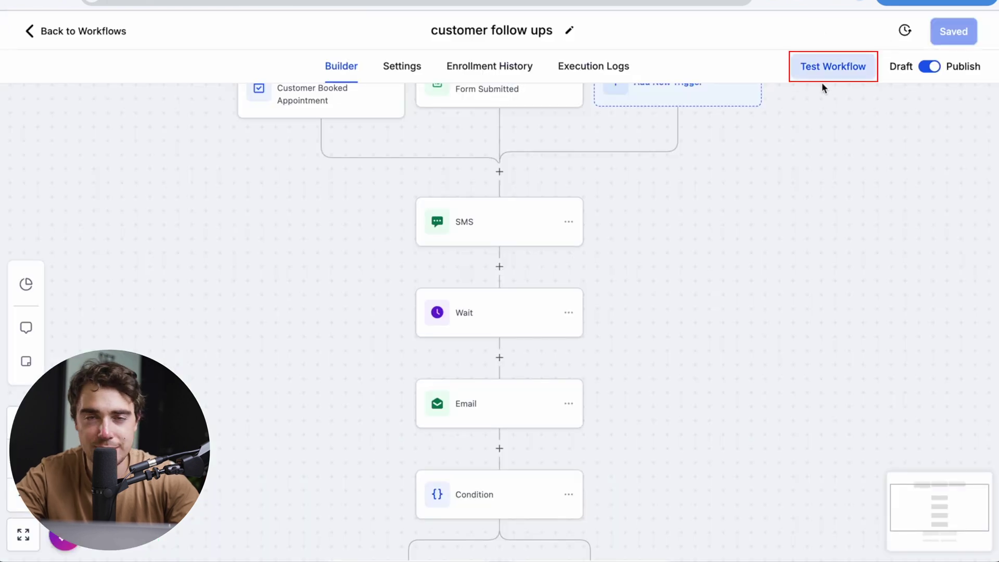